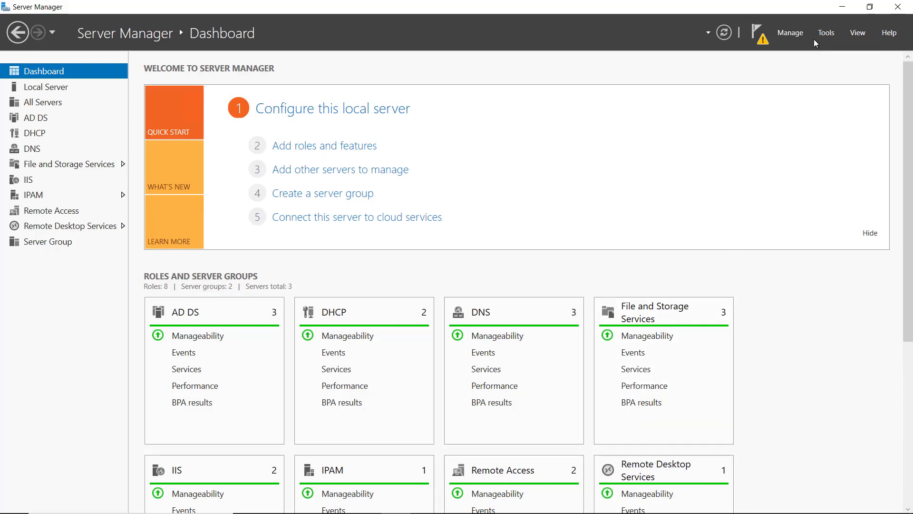
Step: Open Server Manager's Tools menu to list the administrative tools
{"action": "left_click", "coordinate": [827, 33]}
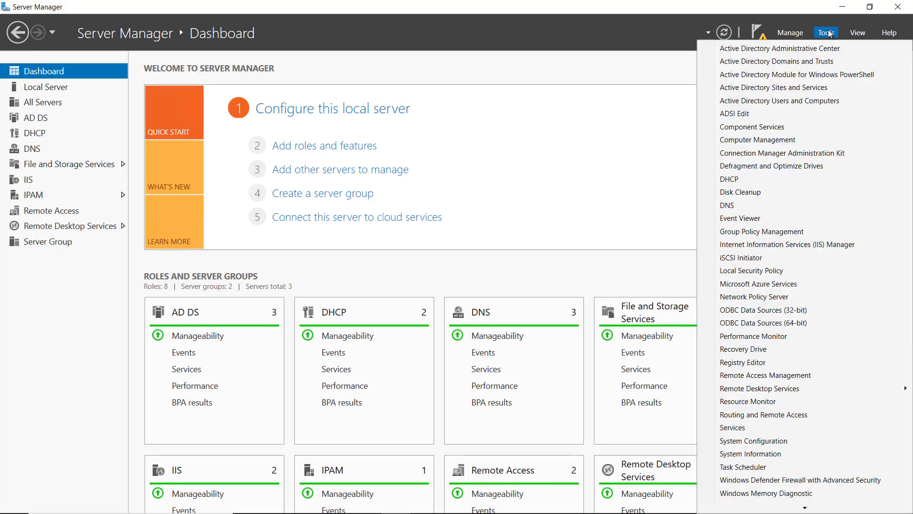
Step: Launch DNS Manager, expand li-dc01, and cancel the Connect to DNS Server dialog for another computer
{"action": "left_click", "coordinate": [748, 205]}
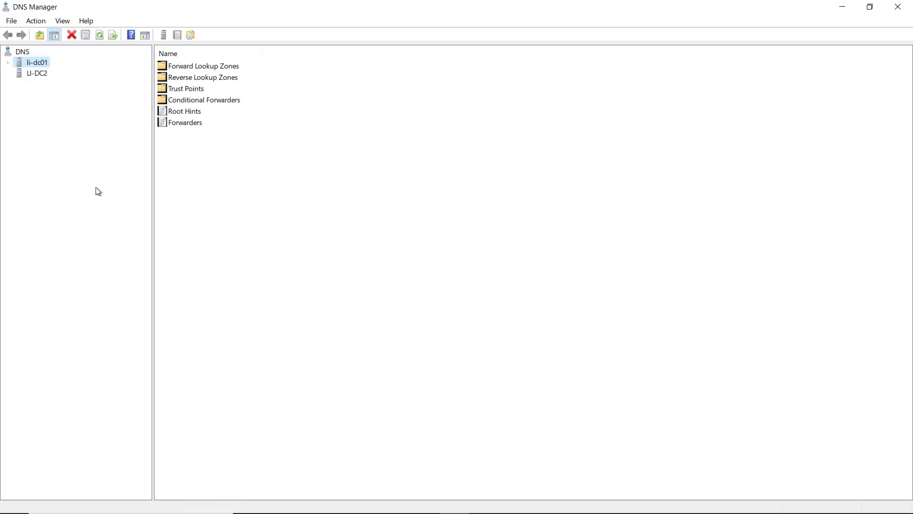
{"action": "left_click", "coordinate": [8, 63]}
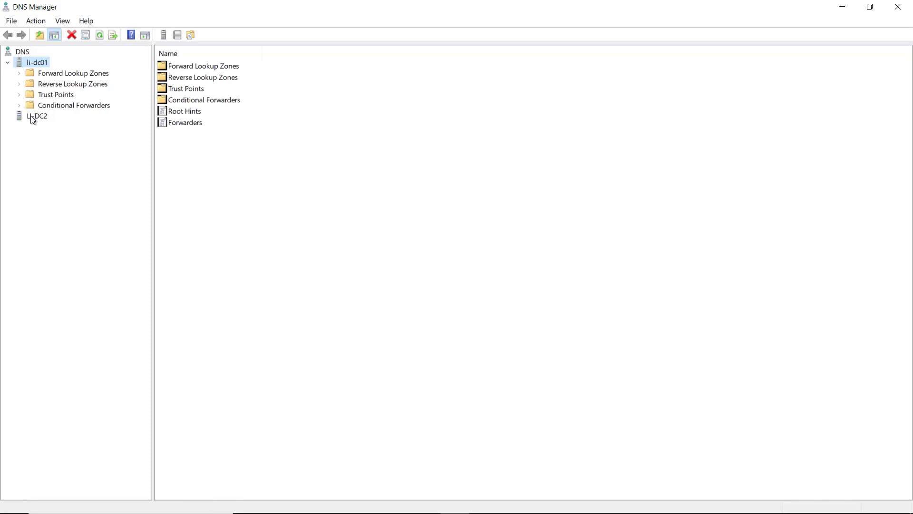
{"action": "right_click", "coordinate": [25, 55]}
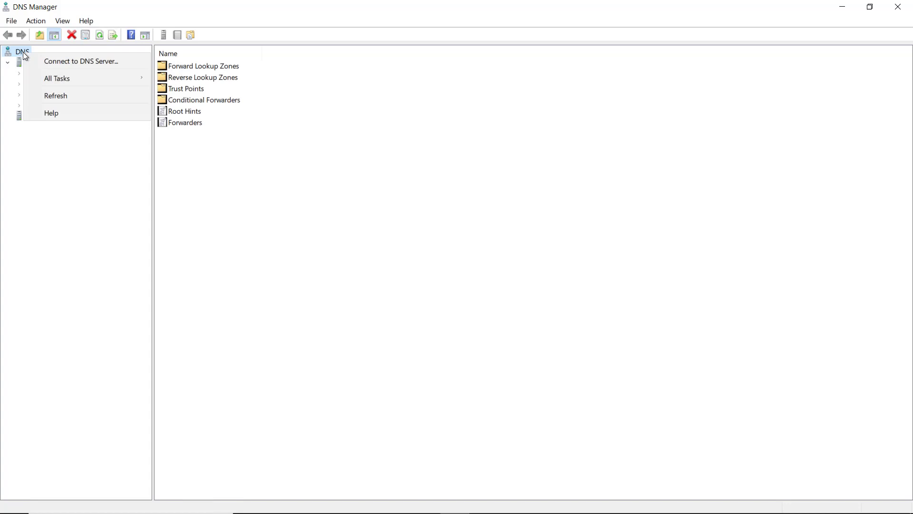
{"action": "left_click", "coordinate": [48, 60]}
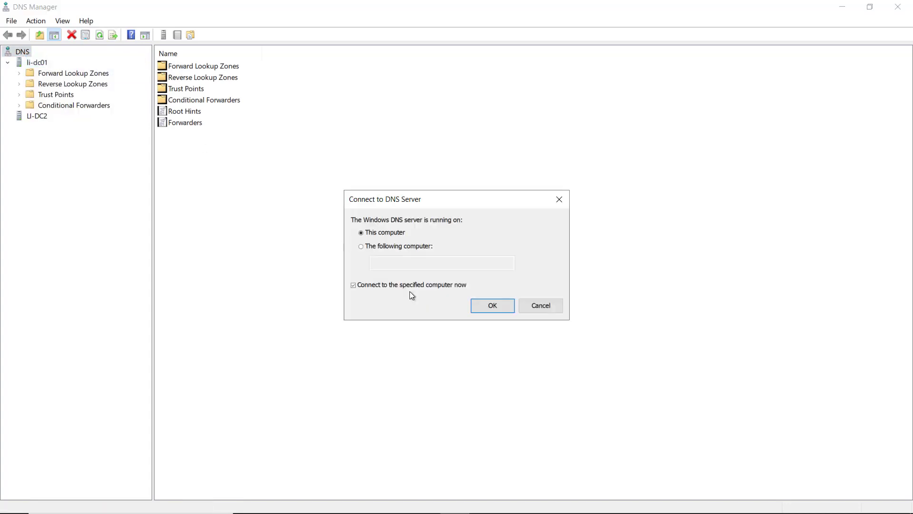
{"action": "left_click", "coordinate": [408, 252]}
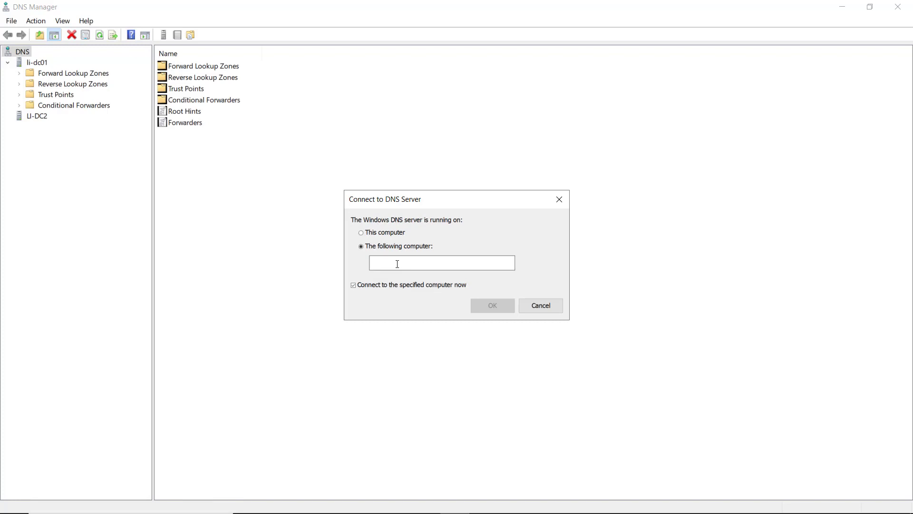
{"action": "left_click", "coordinate": [397, 264]}
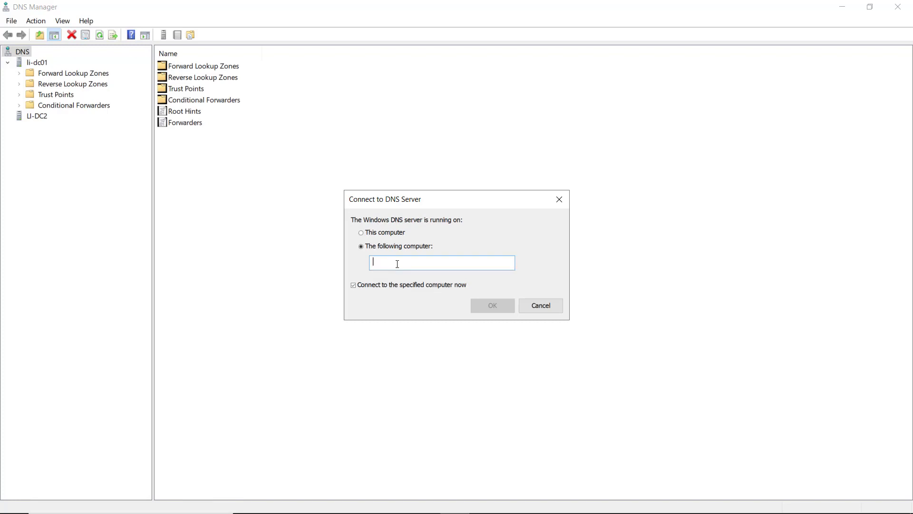
{"action": "left_click", "coordinate": [544, 307]}
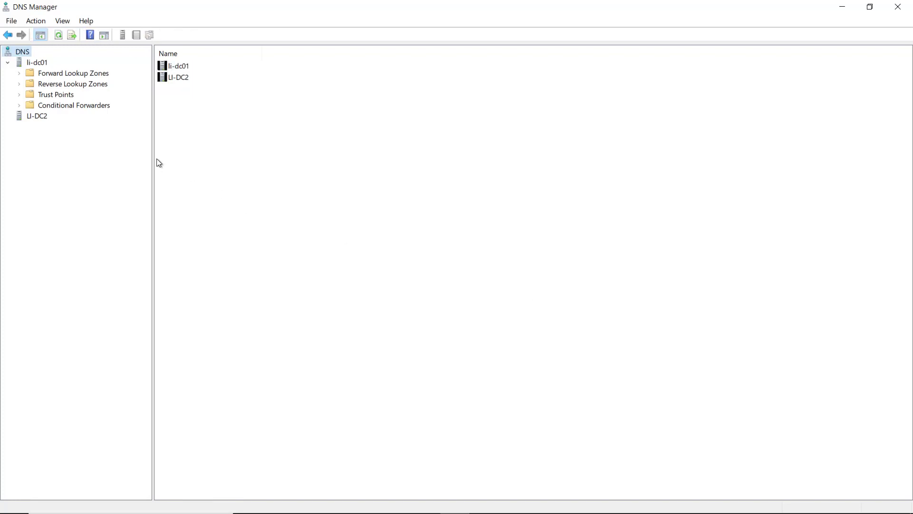
Step: Expand li-dc01's Forward Lookup Zones and browse the _msdcs.Lil.int and Lil.int zone records
{"action": "left_click", "coordinate": [86, 75]}
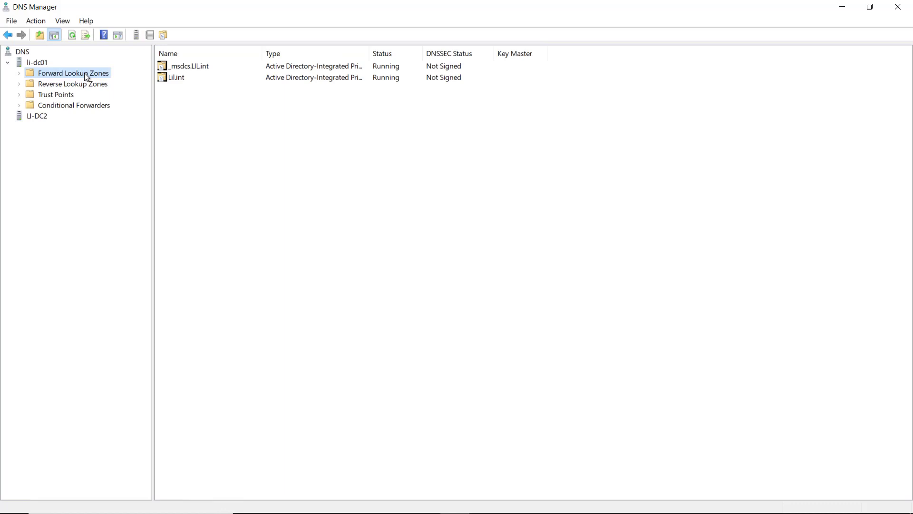
{"action": "double_click", "coordinate": [84, 73]}
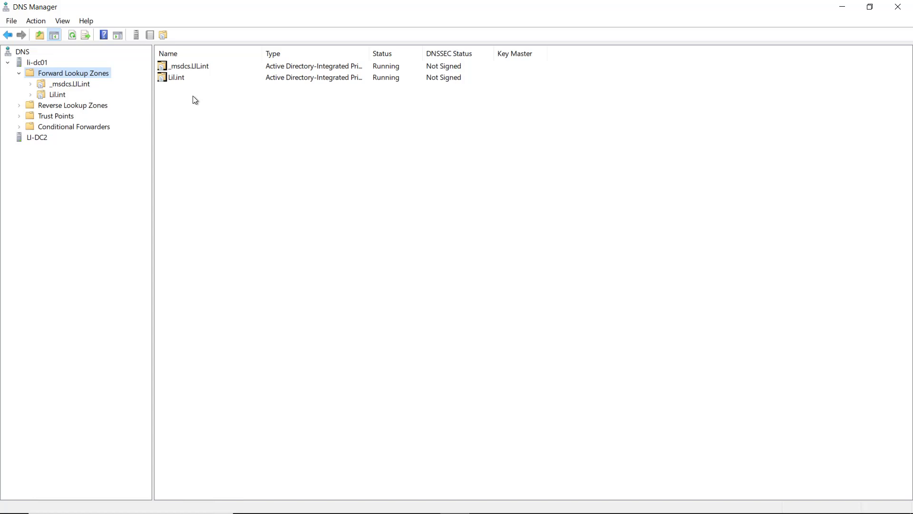
{"action": "left_click", "coordinate": [59, 87]}
{"action": "left_click", "coordinate": [55, 95]}
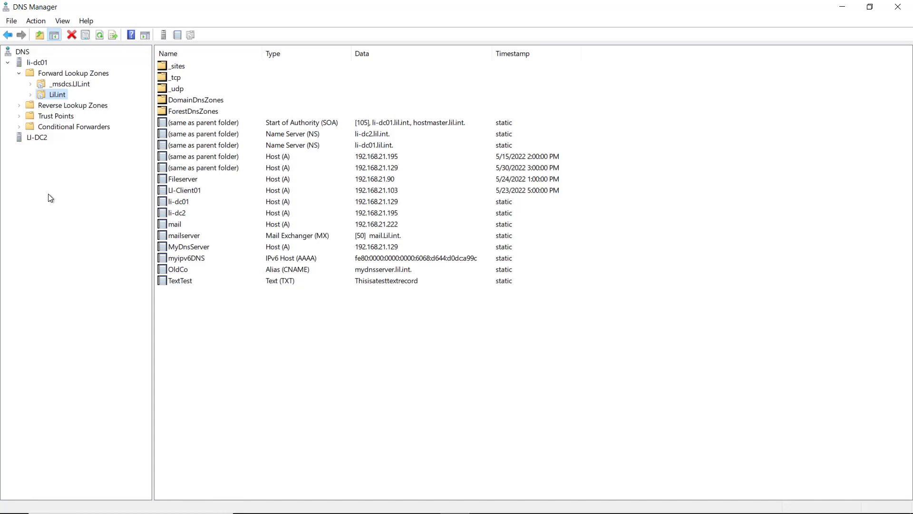
{"action": "left_click", "coordinate": [75, 86]}
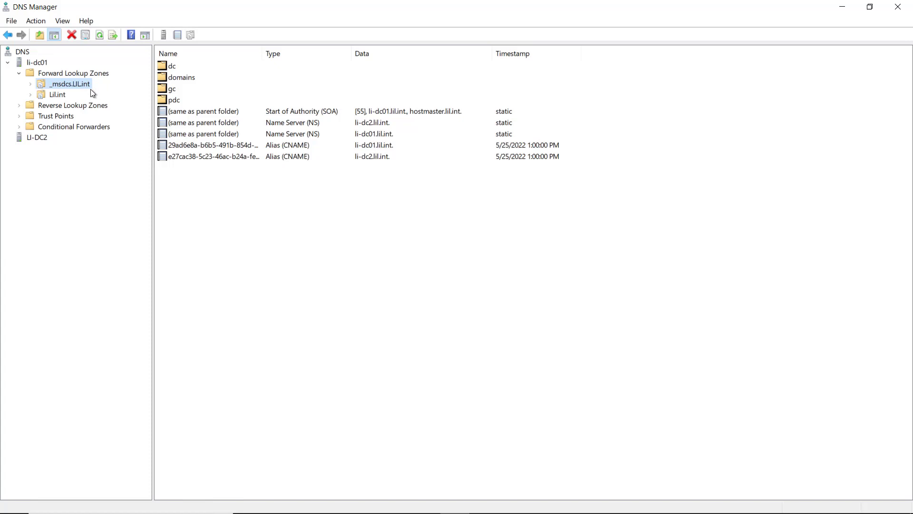
{"action": "left_click", "coordinate": [59, 95]}
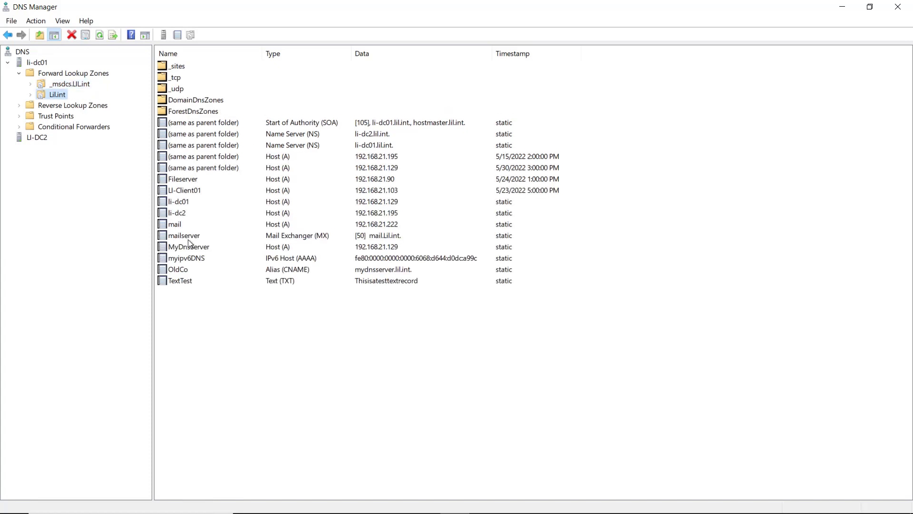
{"action": "left_click", "coordinate": [82, 86]}
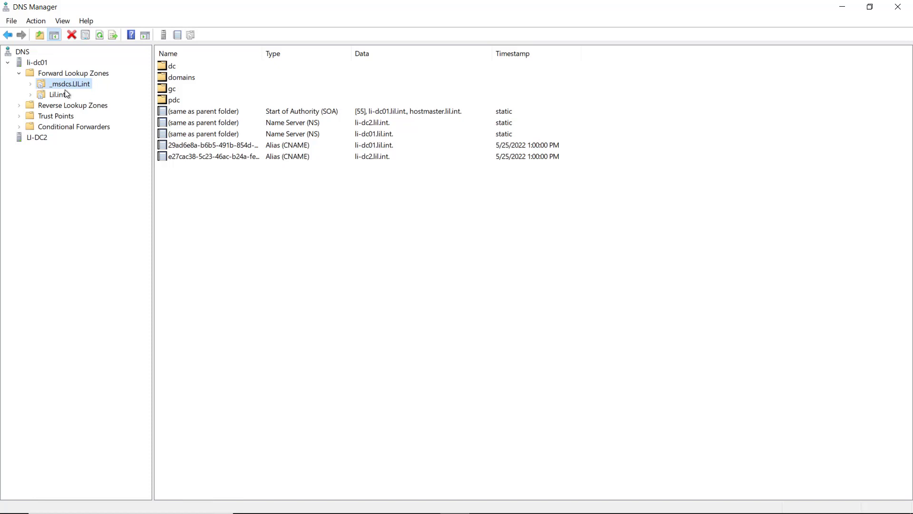
{"action": "left_click", "coordinate": [60, 95]}
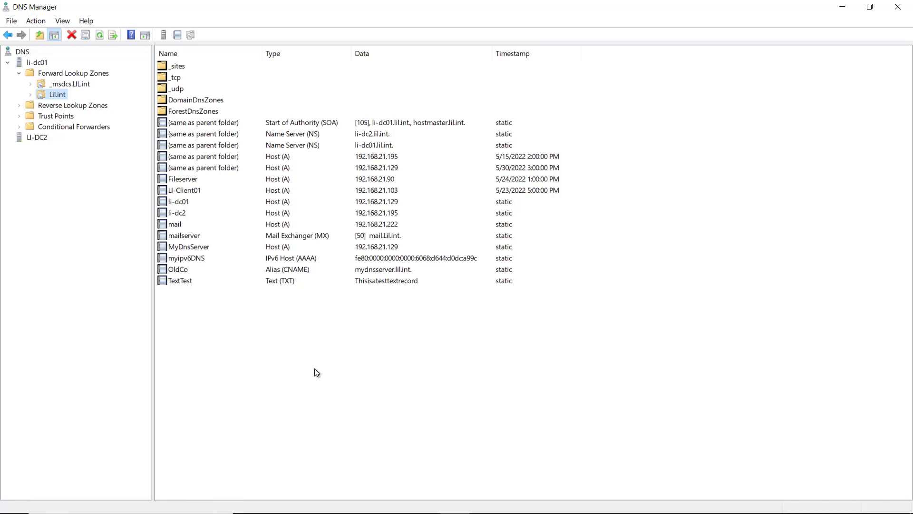
{"action": "left_click", "coordinate": [285, 158]}
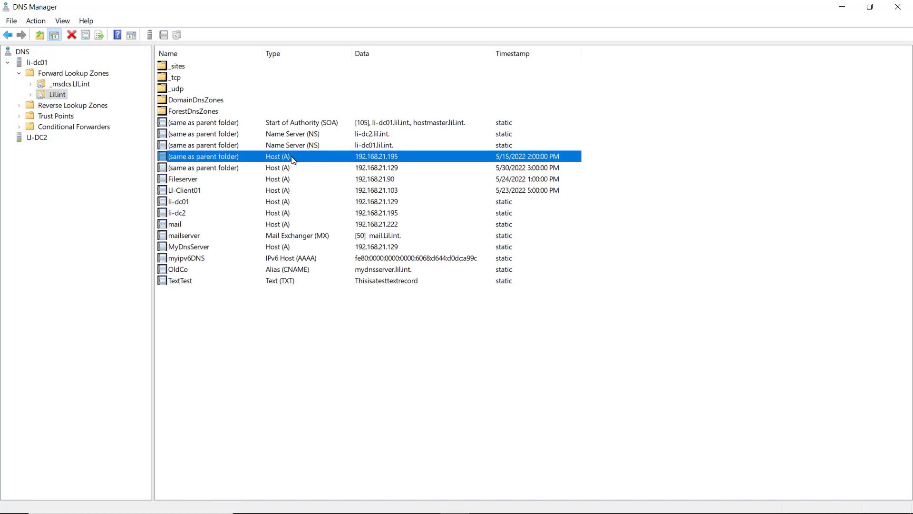
{"action": "left_click", "coordinate": [306, 237]}
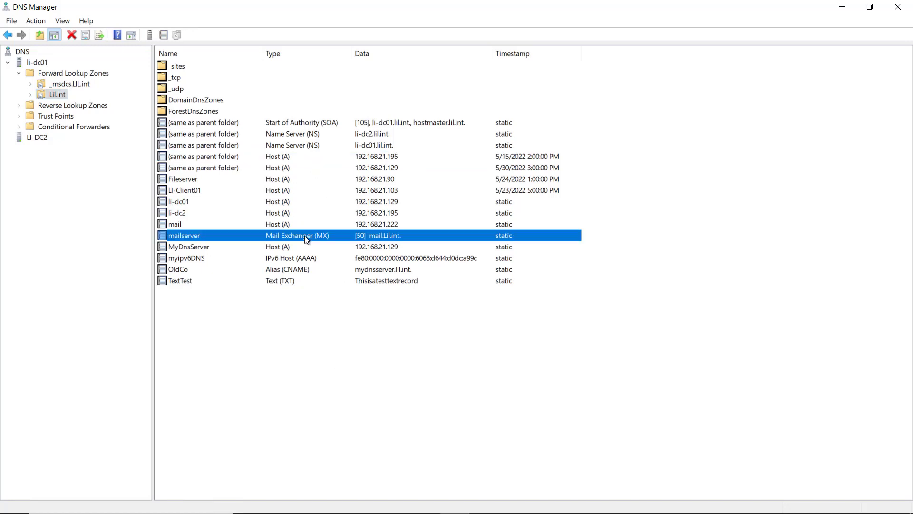
{"action": "left_click", "coordinate": [307, 259]}
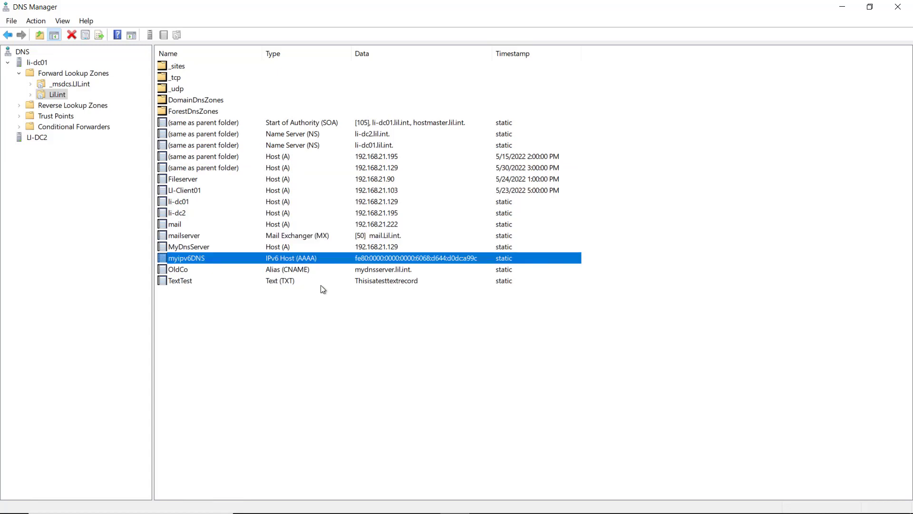
{"action": "left_click", "coordinate": [285, 283]}
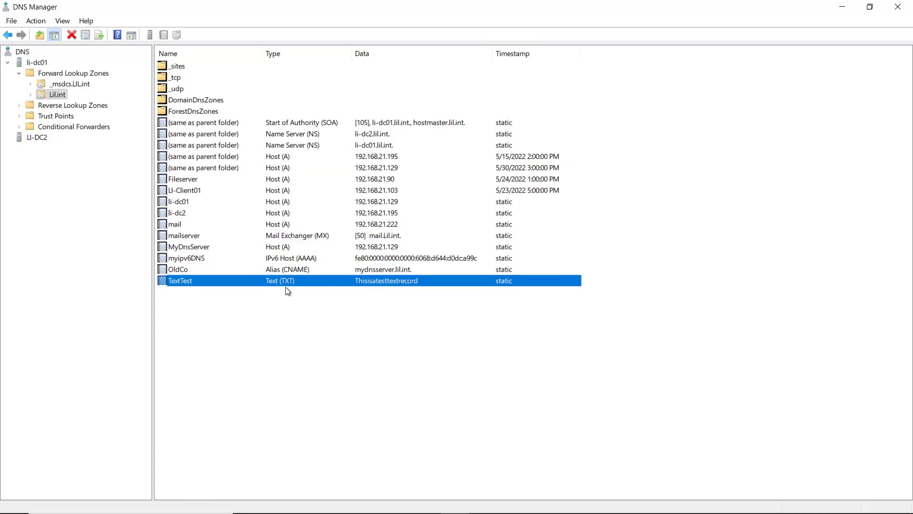
{"action": "left_click", "coordinate": [334, 357]}
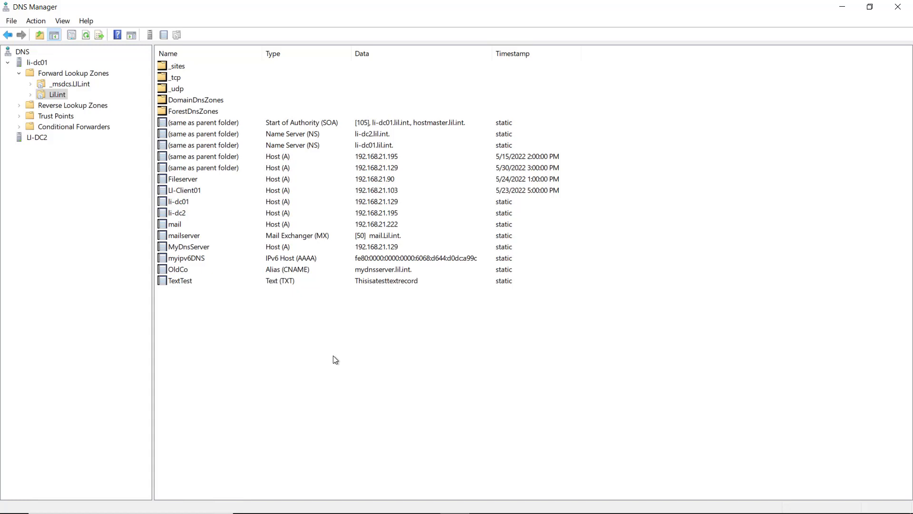
Step: Review LI-Client01's host name, FQDN and 192.168.21.103, toggling PTR update on then off
{"action": "double_click", "coordinate": [268, 191]}
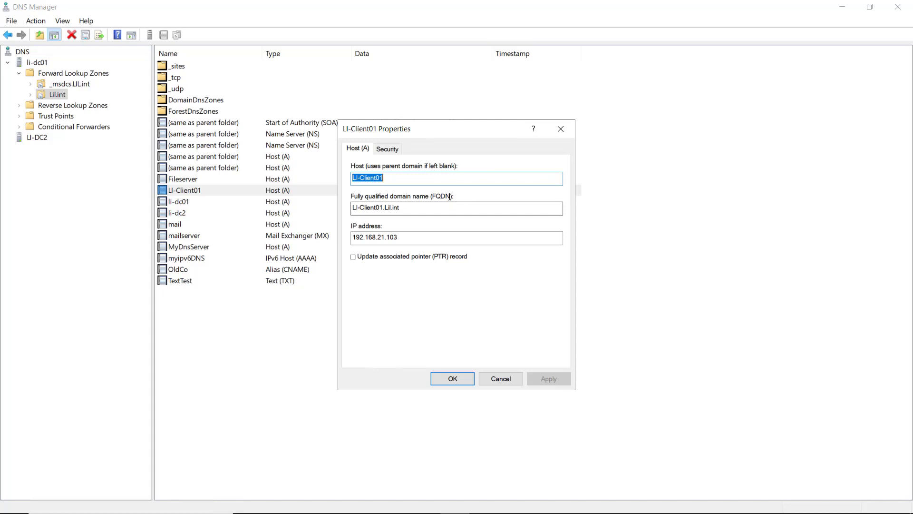
{"action": "left_click", "coordinate": [399, 176]}
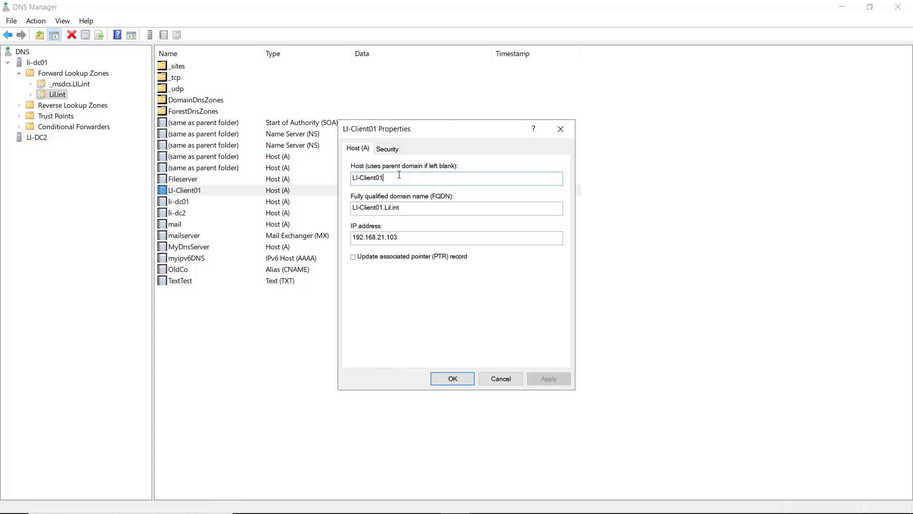
{"action": "left_click_drag", "start_coordinate": [400, 178], "coordinate": [314, 178]}
{"action": "left_click", "coordinate": [422, 209]}
{"action": "left_click_drag", "start_coordinate": [422, 209], "coordinate": [384, 204]}
{"action": "left_click", "coordinate": [418, 236]}
{"action": "left_click", "coordinate": [418, 175]}
{"action": "left_click", "coordinate": [355, 257]}
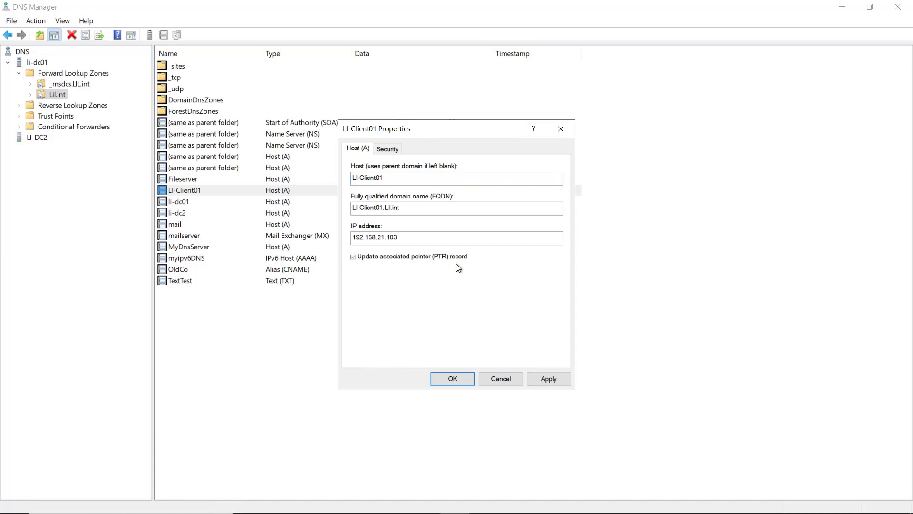
{"action": "left_click", "coordinate": [354, 257]}
Step: Cancel LI-Client01's properties and drill into _sites > Default-First-Site-Name > _tcp
{"action": "left_click", "coordinate": [510, 382]}
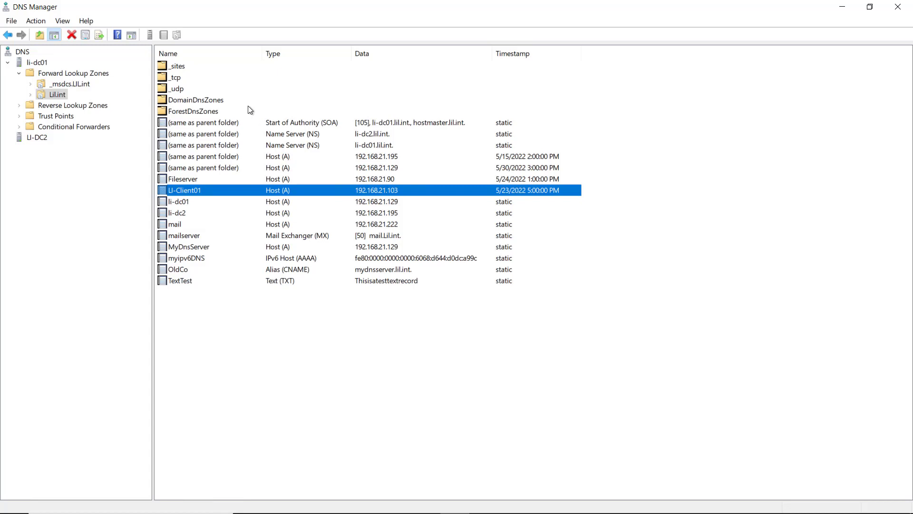
{"action": "double_click", "coordinate": [180, 70]}
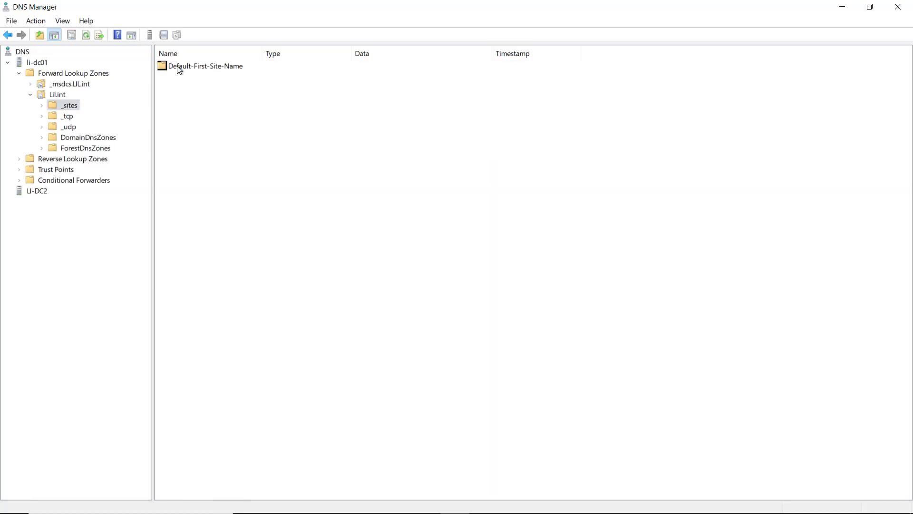
{"action": "double_click", "coordinate": [179, 69]}
{"action": "double_click", "coordinate": [177, 66]}
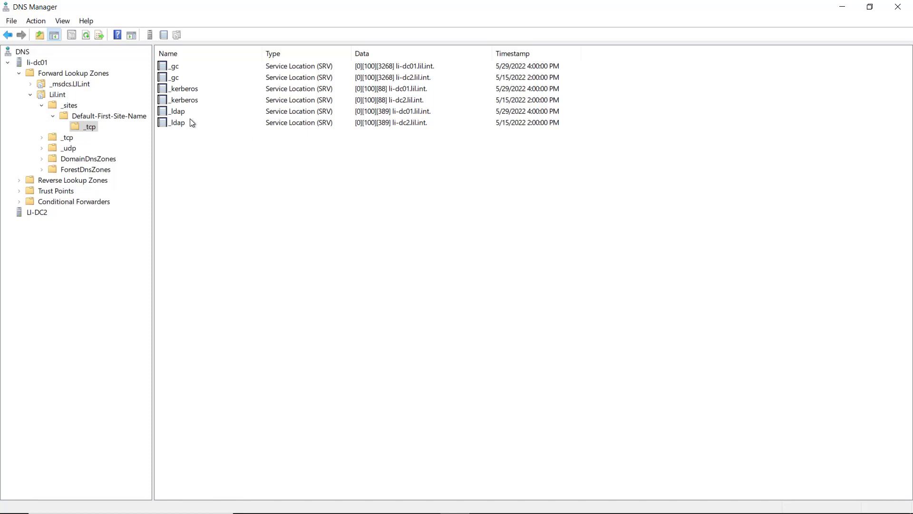
Step: Inspect the li-dc01 and li-dc2 _kerberos, _gc and _ldap SRV records, then collapse _sites
{"action": "left_click", "coordinate": [187, 86]}
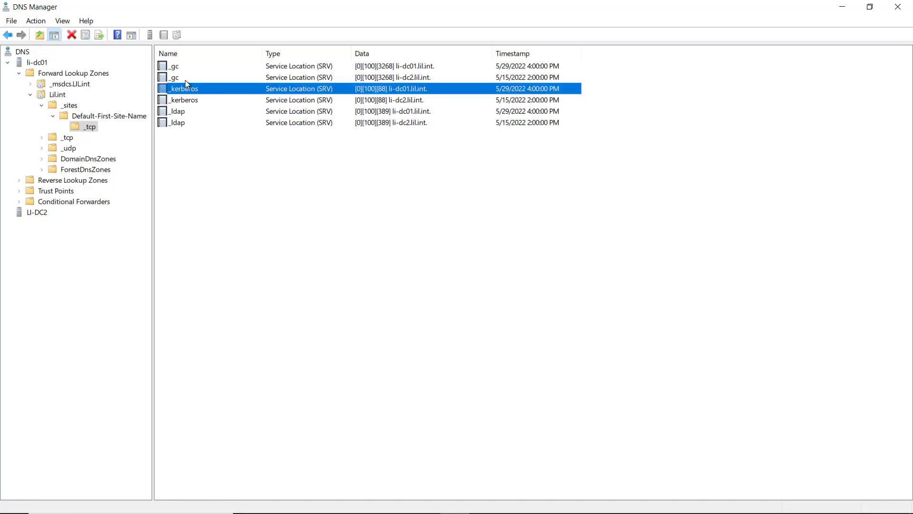
{"action": "left_click", "coordinate": [185, 79]}
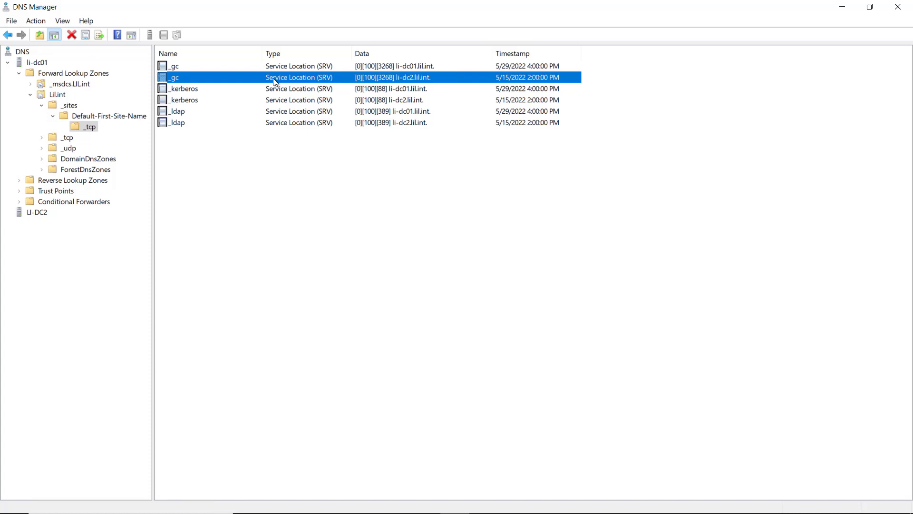
{"action": "left_click", "coordinate": [196, 90]}
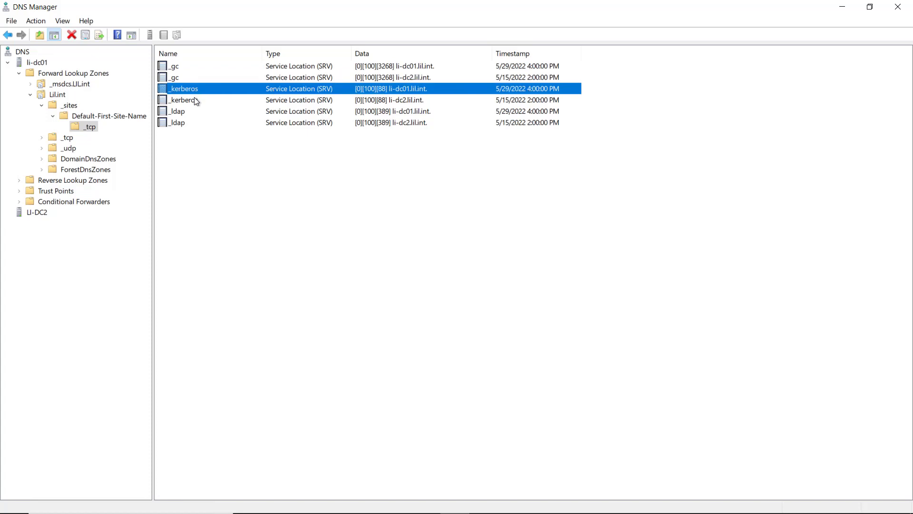
{"action": "left_click", "coordinate": [195, 98]}
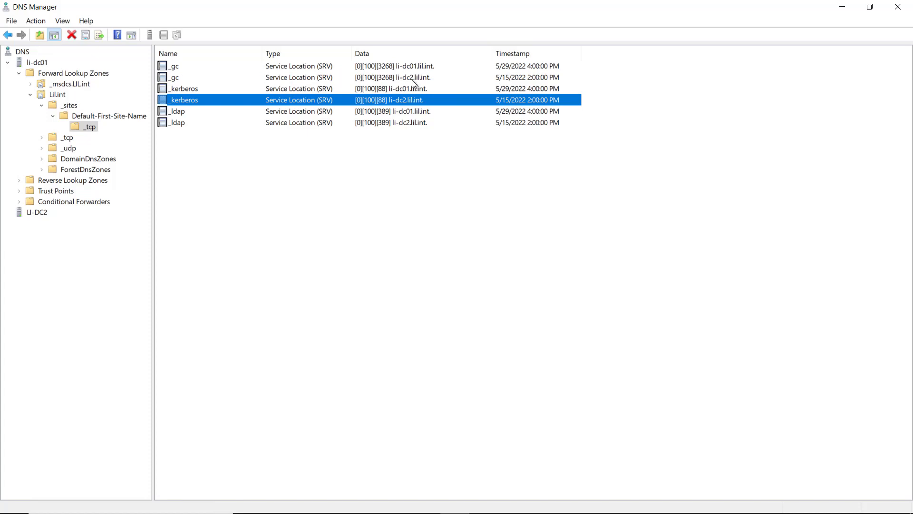
{"action": "left_click", "coordinate": [419, 70]}
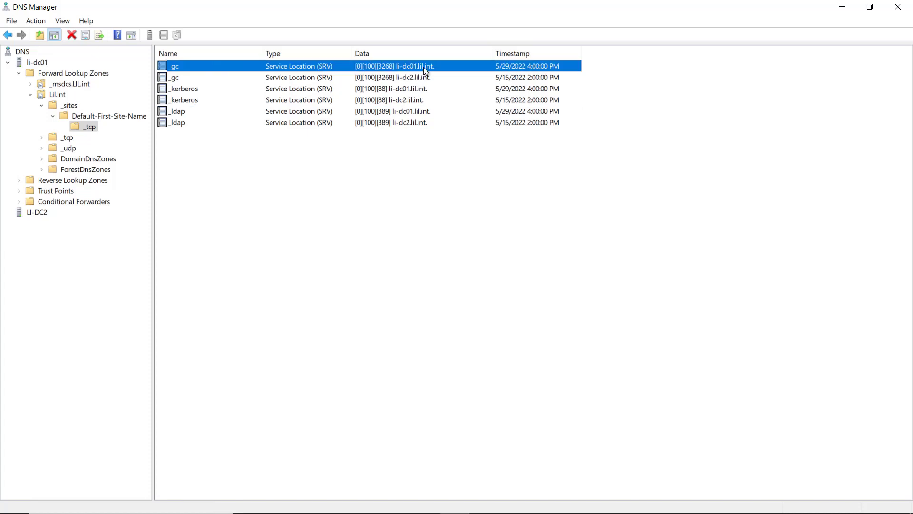
{"action": "left_click", "coordinate": [421, 78]}
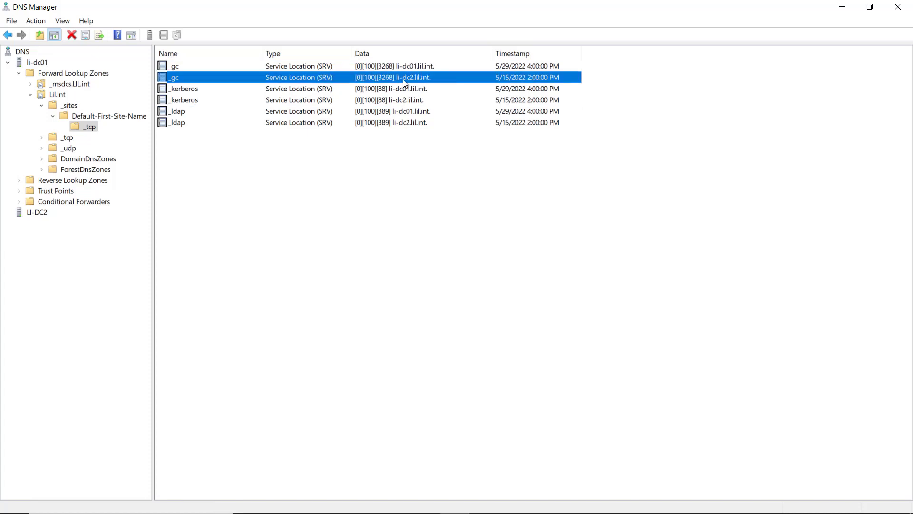
{"action": "left_click", "coordinate": [188, 90]}
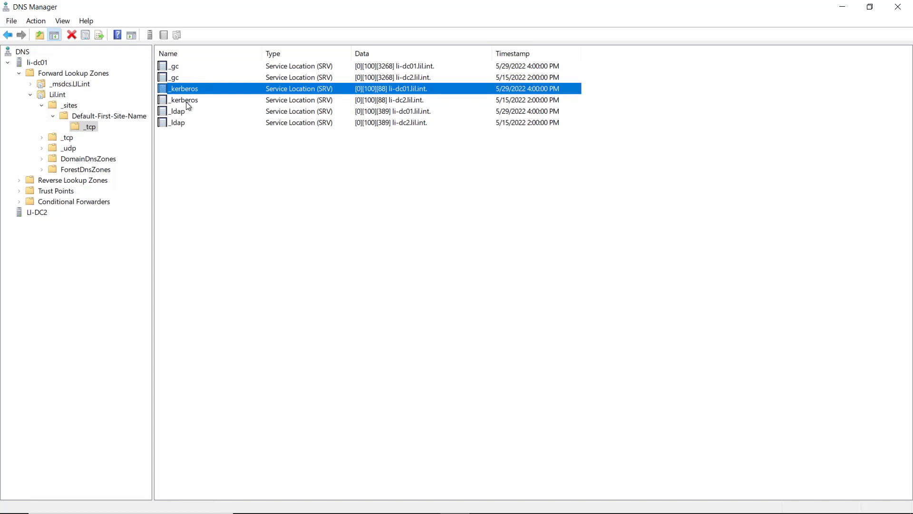
{"action": "left_click", "coordinate": [186, 101]}
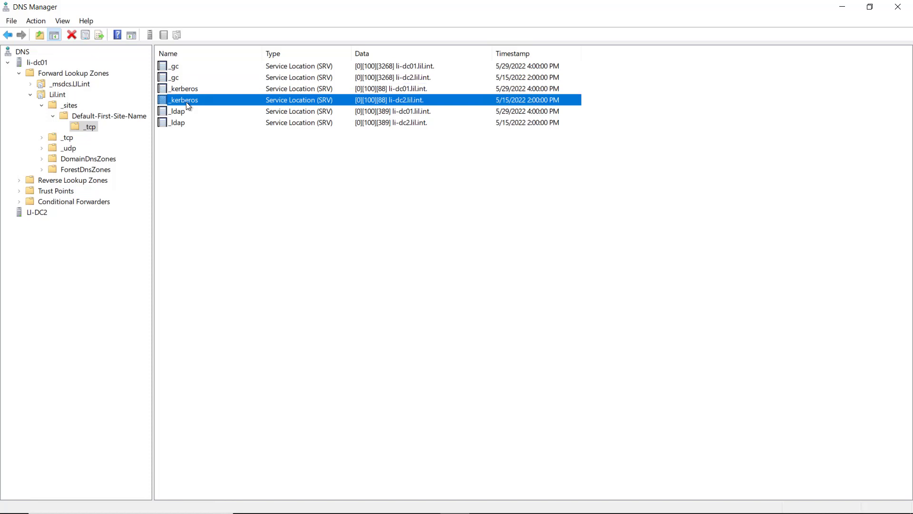
{"action": "left_click", "coordinate": [186, 113]}
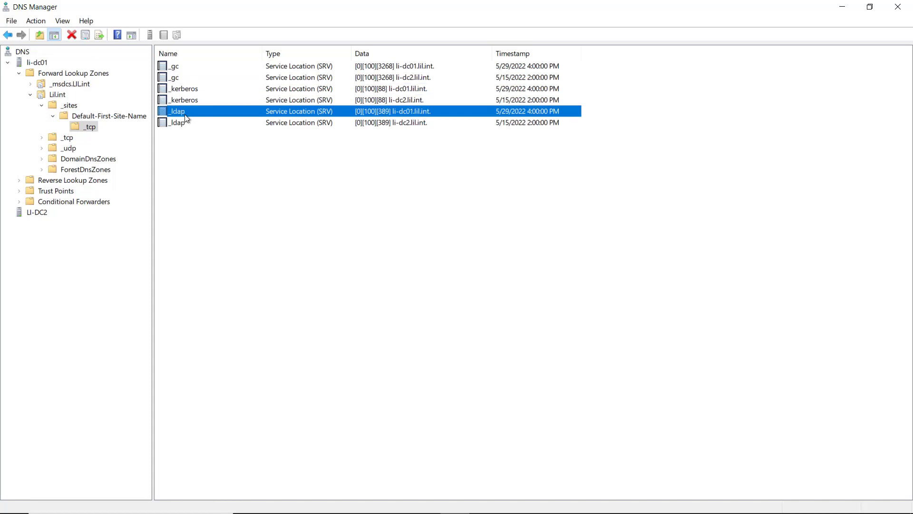
{"action": "left_click", "coordinate": [185, 124]}
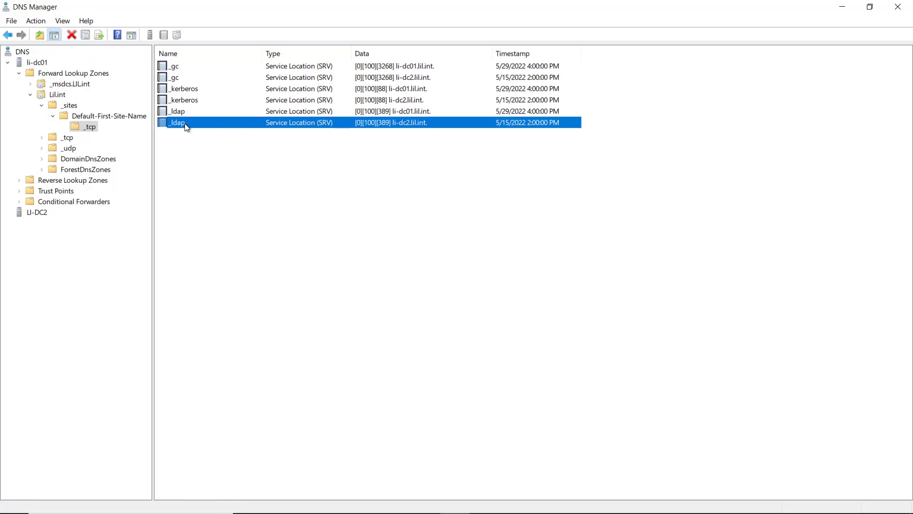
{"action": "left_click", "coordinate": [210, 113]}
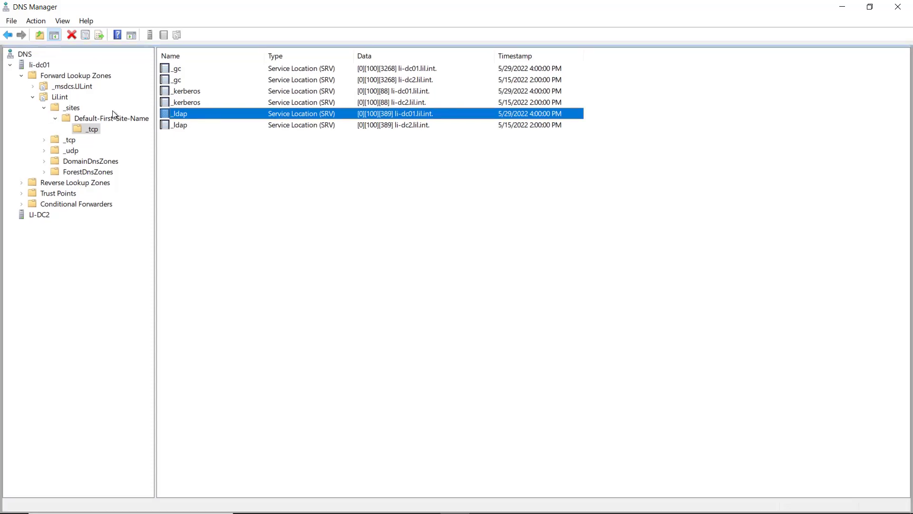
{"action": "left_click", "coordinate": [44, 108]}
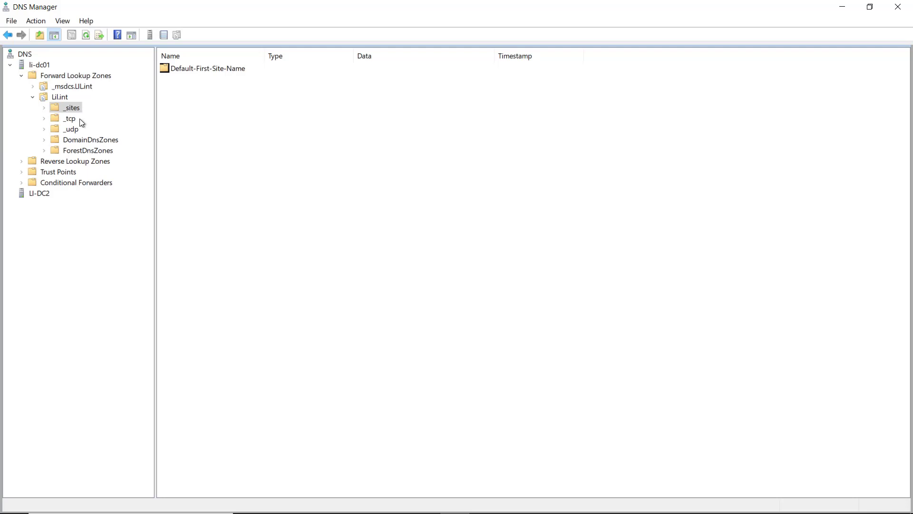
Step: Review Lil.int's LI-Client01, MyDnsServer and TextTest records, then select Reverse Lookup Zones
{"action": "left_click", "coordinate": [57, 97]}
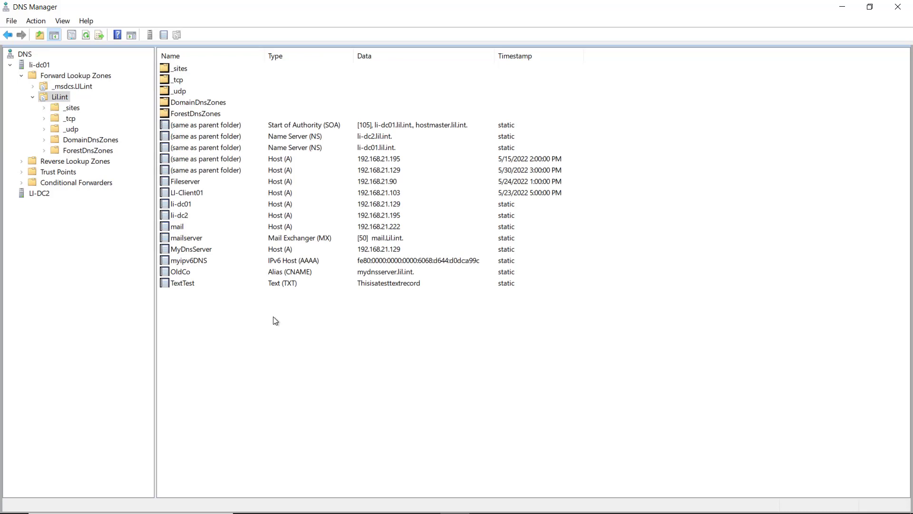
{"action": "left_click", "coordinate": [298, 190]}
{"action": "left_click", "coordinate": [300, 247]}
{"action": "left_click", "coordinate": [294, 284]}
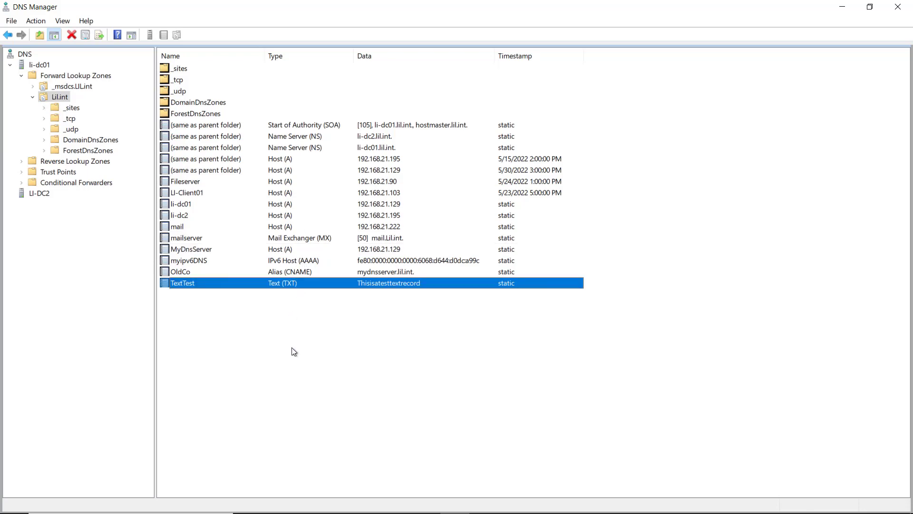
{"action": "left_click", "coordinate": [58, 162]}
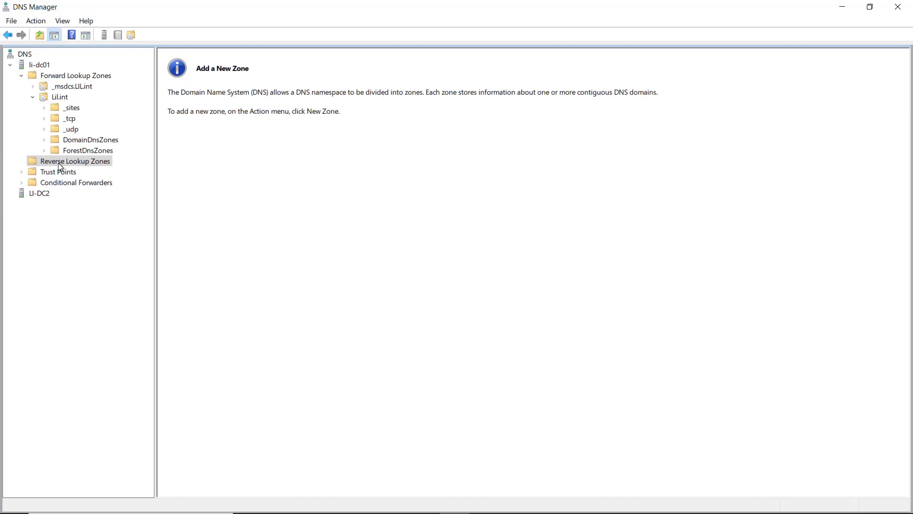
Step: Start a New Zone Wizard as an AD-integrated primary IPv4 reverse zone with domain-wide replication
{"action": "right_click", "coordinate": [58, 162]}
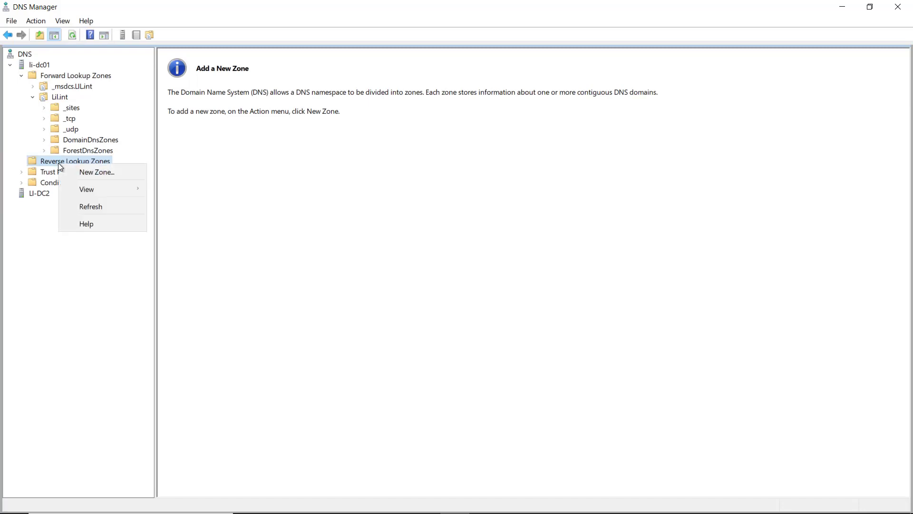
{"action": "left_click", "coordinate": [88, 175]}
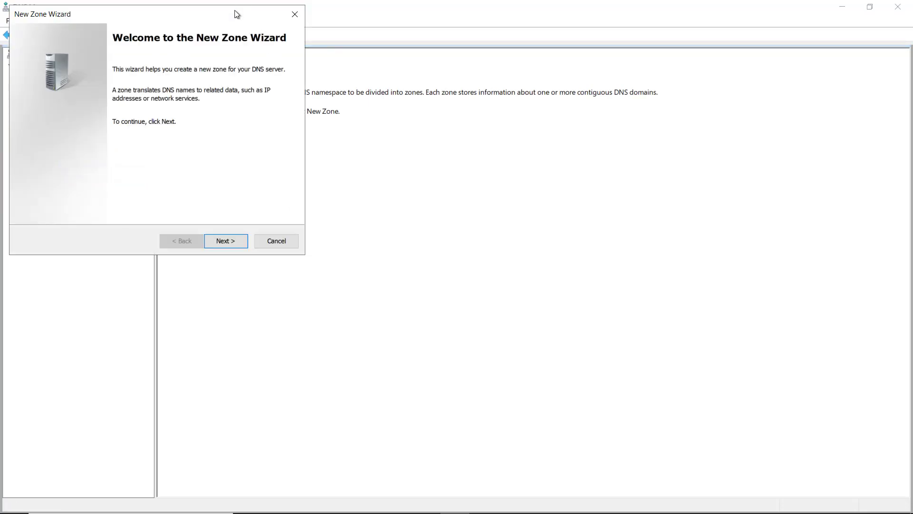
{"action": "left_click_drag", "start_coordinate": [237, 14], "coordinate": [460, 104]}
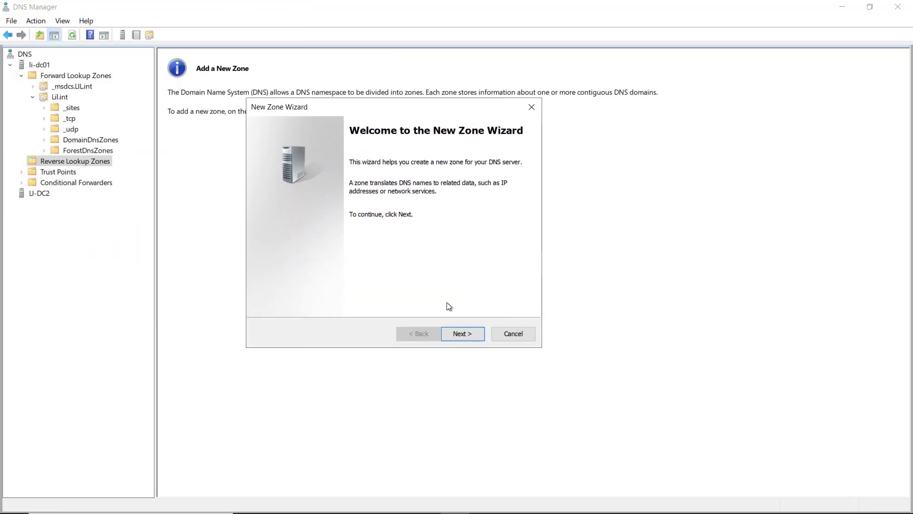
{"action": "left_click", "coordinate": [459, 335]}
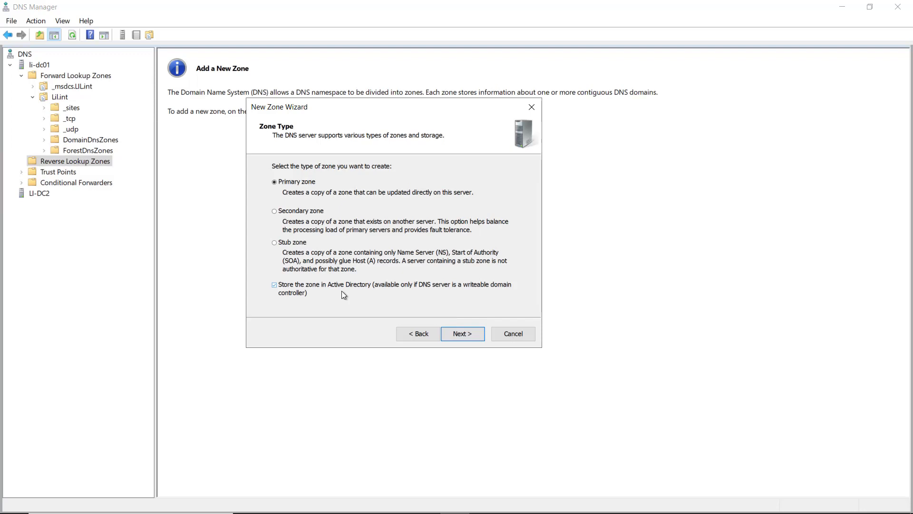
{"action": "left_click", "coordinate": [470, 337]}
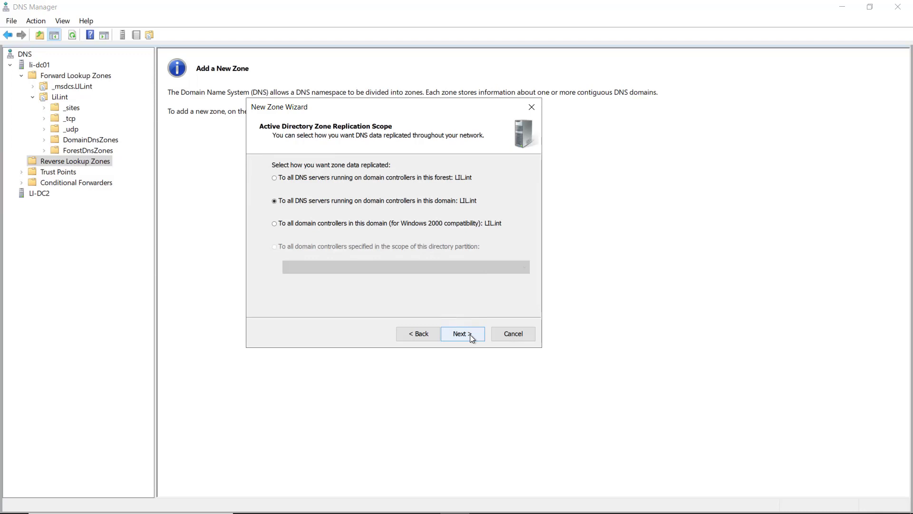
{"action": "left_click", "coordinate": [469, 335]}
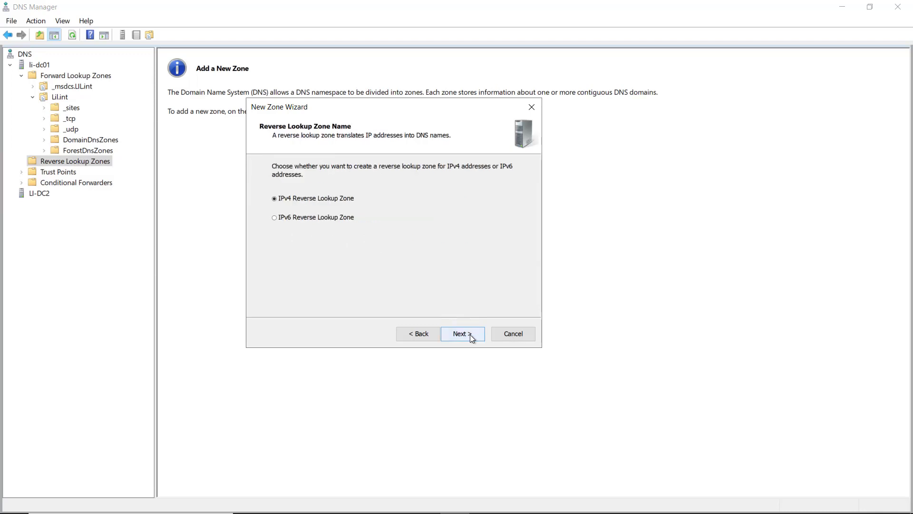
{"action": "left_click", "coordinate": [470, 335]}
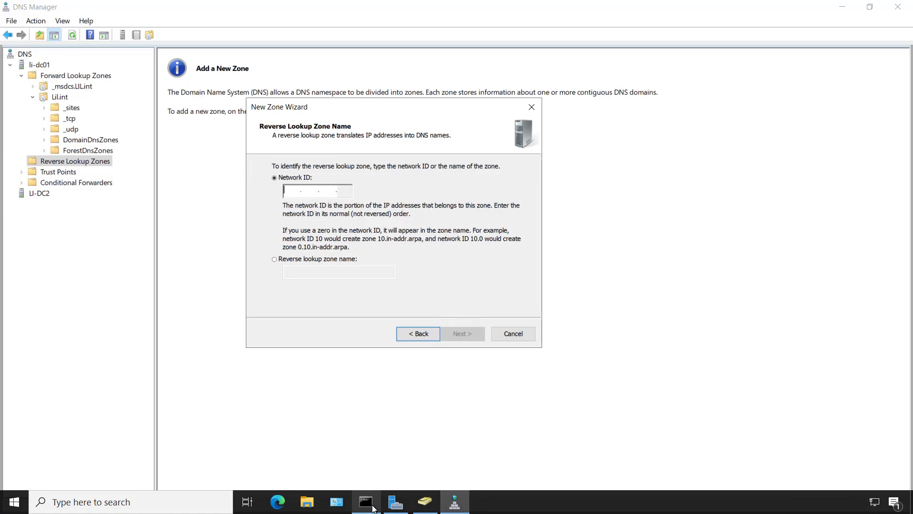
Step: Run cls and ipconfig in Command Prompt, highlighting network 192.168.21 and mask 255.255.255.0
{"action": "left_click", "coordinate": [365, 501]}
{"action": "type", "text": "cls"}
{"action": "key", "text": "Return"}
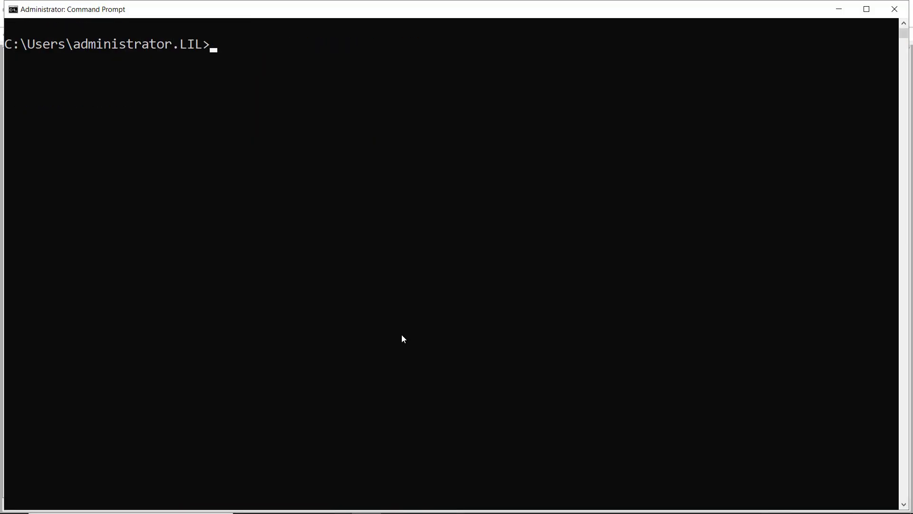
{"action": "type", "text": "ipconfig"}
{"action": "key", "text": "Return"}
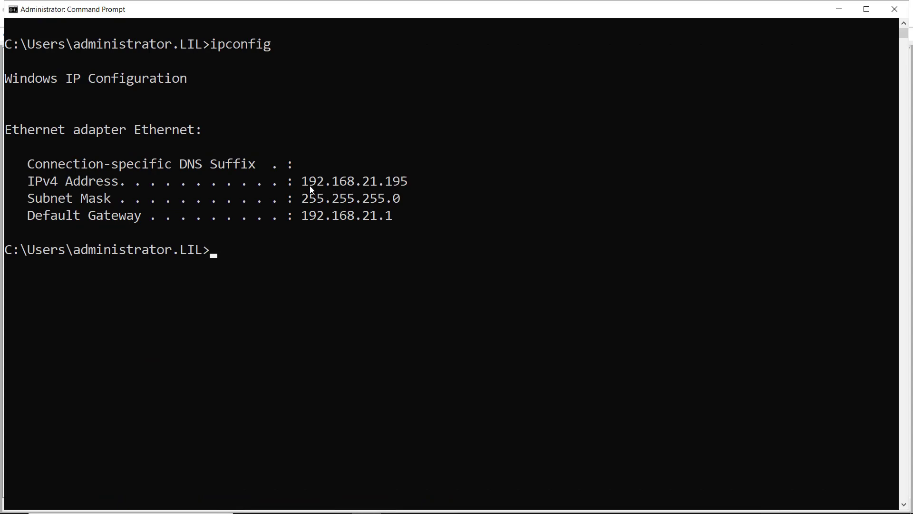
{"action": "left_click_drag", "start_coordinate": [301, 181], "coordinate": [377, 189]}
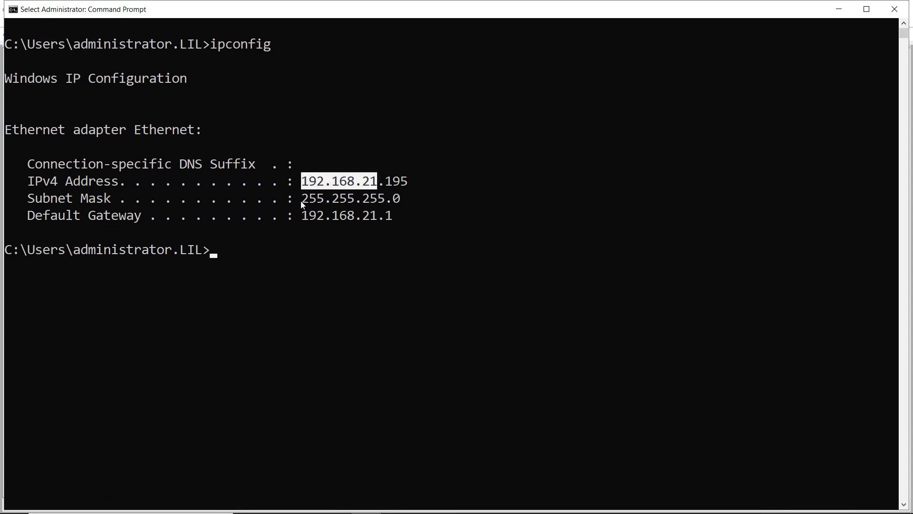
{"action": "mouse_move", "coordinate": [373, 199]}
{"action": "left_mouse_down"}
{"action": "mouse_move", "coordinate": [387, 199]}
{"action": "mouse_move", "coordinate": [377, 194]}
{"action": "left_mouse_up"}
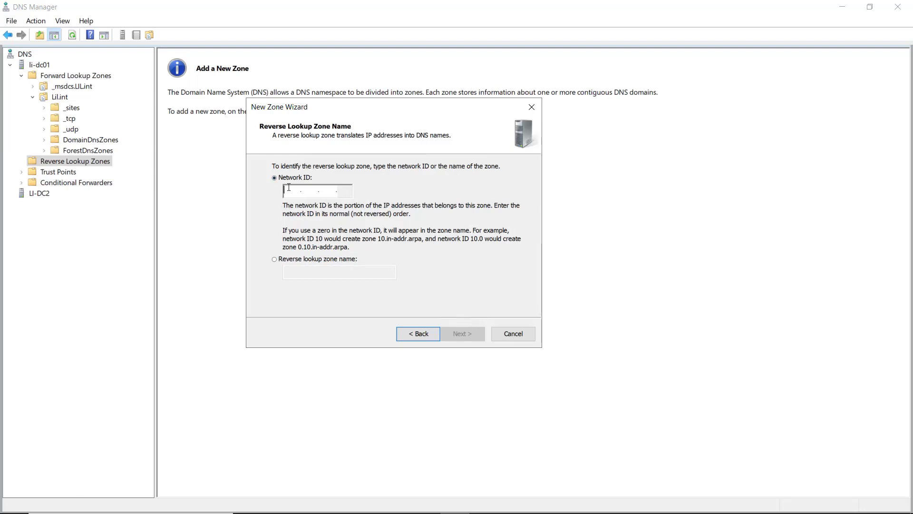
Step: Enter network ID 192.168.21, keep secure-only dynamic updates, and finish creating the reverse zone
{"action": "type", "text": "192.168."}
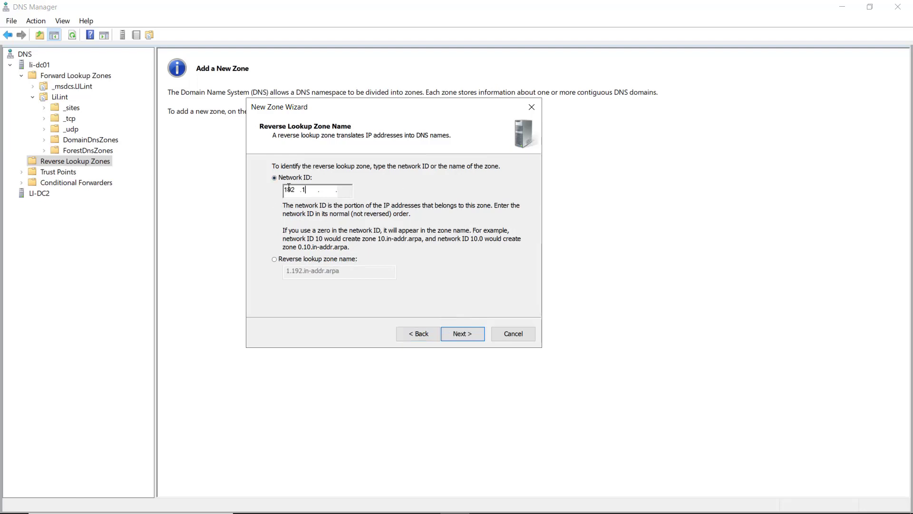
{"action": "type", "text": "21"}
{"action": "left_click", "coordinate": [461, 335]}
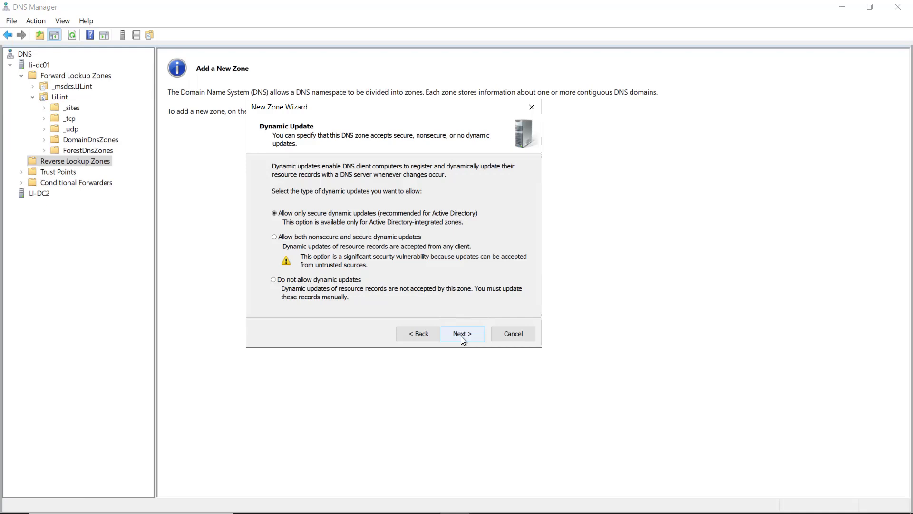
{"action": "left_click", "coordinate": [461, 336]}
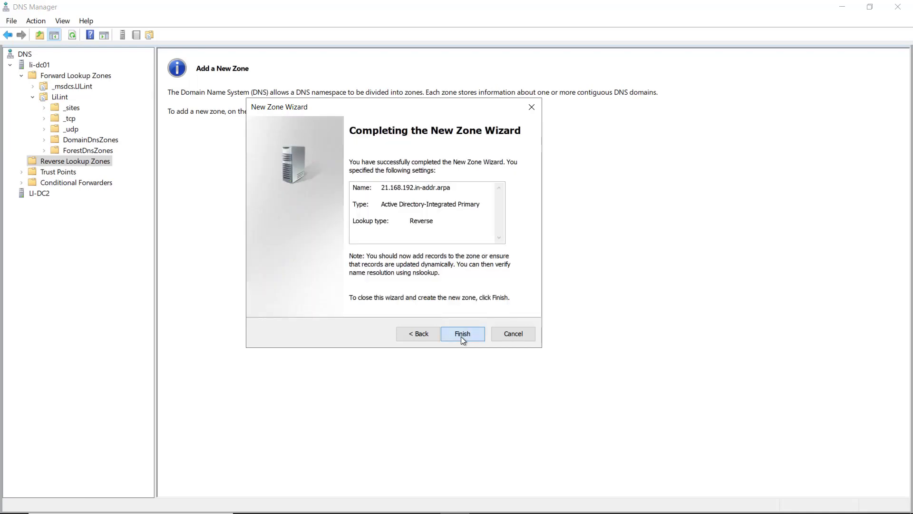
{"action": "left_click", "coordinate": [461, 335]}
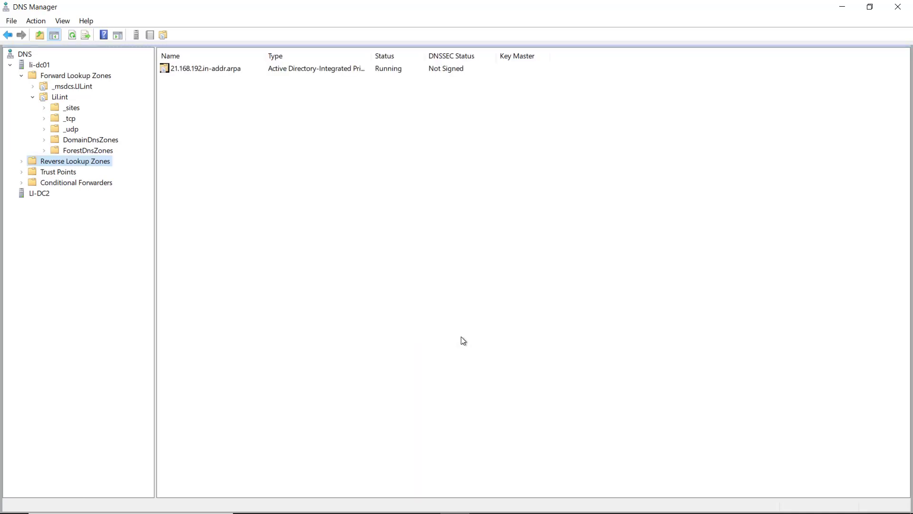
Step: Open 21.168.192.in-addr.arpa, inspect its SOA and NS records, then return to Reverse Lookup Zones
{"action": "left_click", "coordinate": [22, 162]}
{"action": "left_click", "coordinate": [72, 174]}
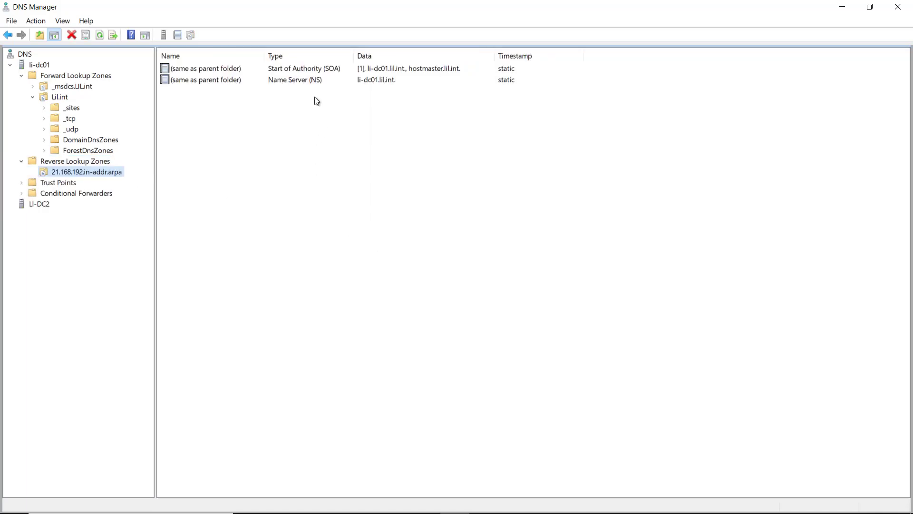
{"action": "left_click", "coordinate": [335, 70]}
{"action": "left_click", "coordinate": [337, 82]}
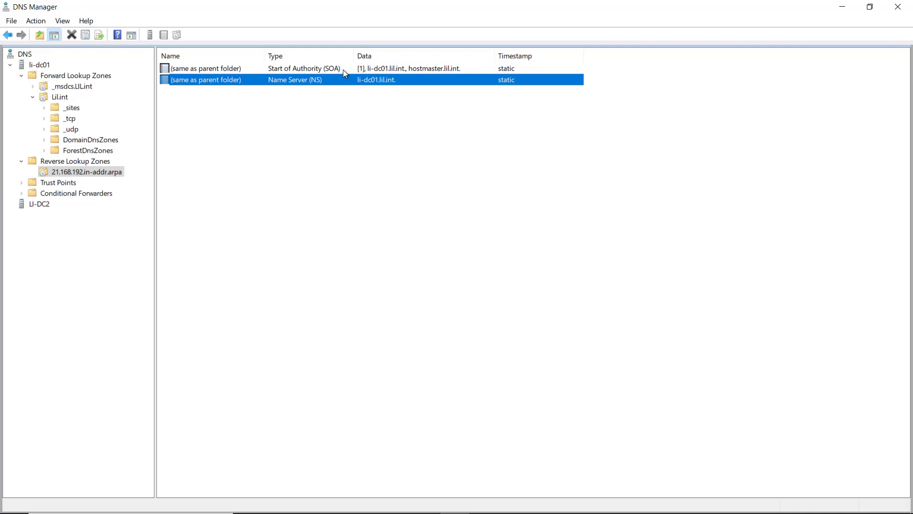
{"action": "left_click", "coordinate": [343, 70]}
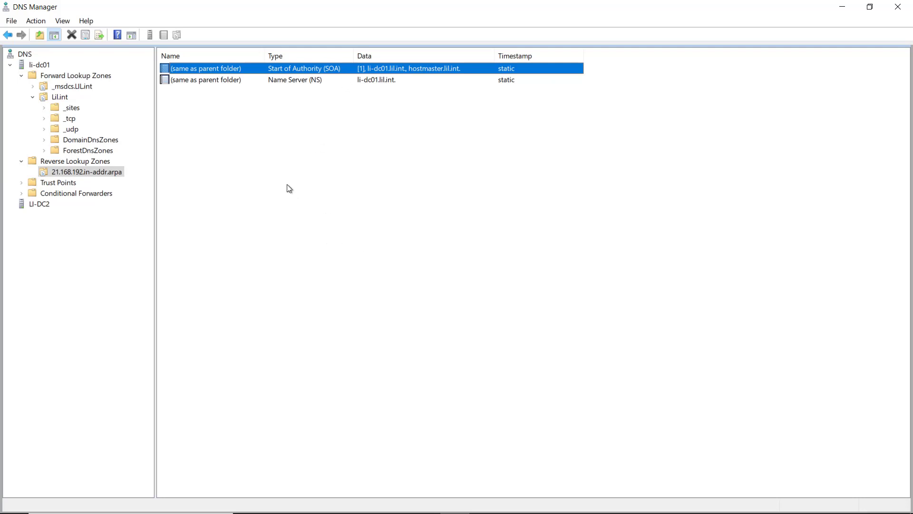
{"action": "key", "text": "BackSpace"}
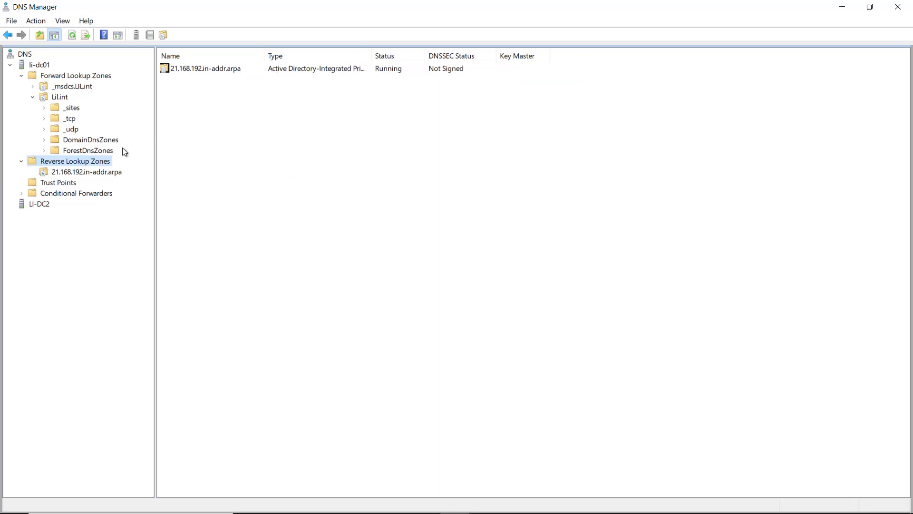
Step: Select li-dc01's Trust Points node and confirm it contains no trust points
{"action": "left_click", "coordinate": [65, 184]}
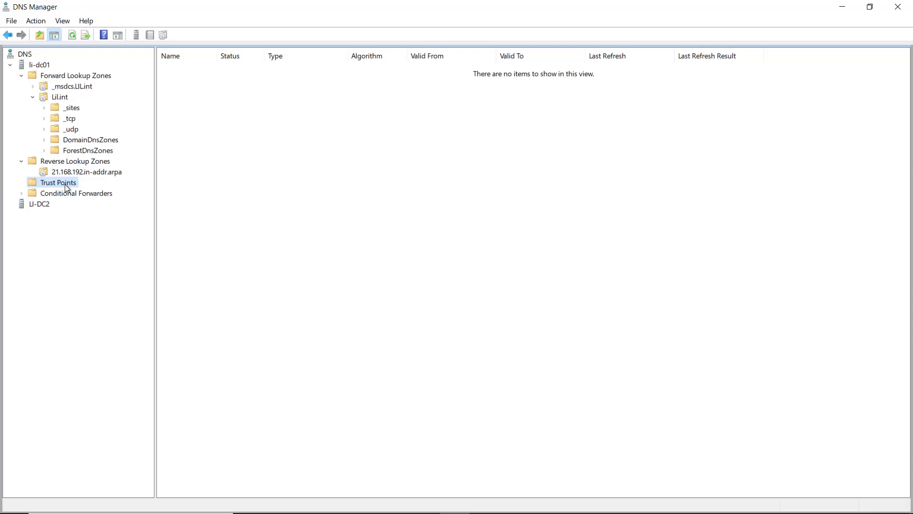
Step: Expand li-dc01's Conditional Forwarders to reveal contoso.com forwarding to 192.168.21.195
{"action": "left_click", "coordinate": [73, 192]}
{"action": "key", "text": "Right"}
{"action": "key", "text": "Right"}
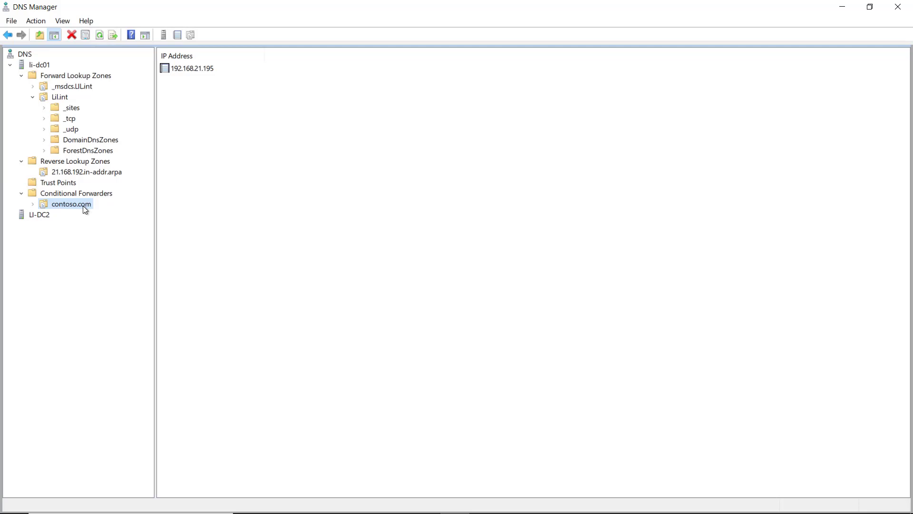
Step: Expand LI-DC2's forward lookup zones and compare its Lil.int records with li-dc01's Lil.int
{"action": "double_click", "coordinate": [34, 215]}
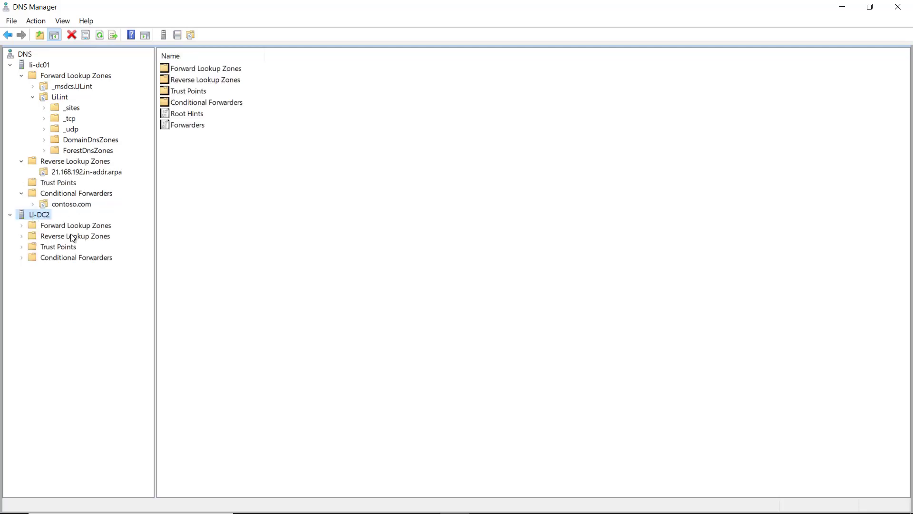
{"action": "double_click", "coordinate": [22, 227]}
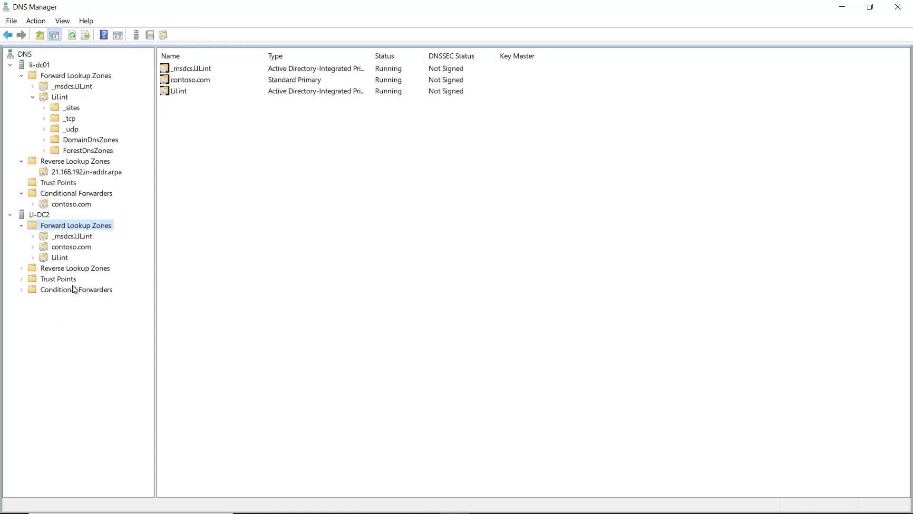
{"action": "left_click", "coordinate": [62, 257]}
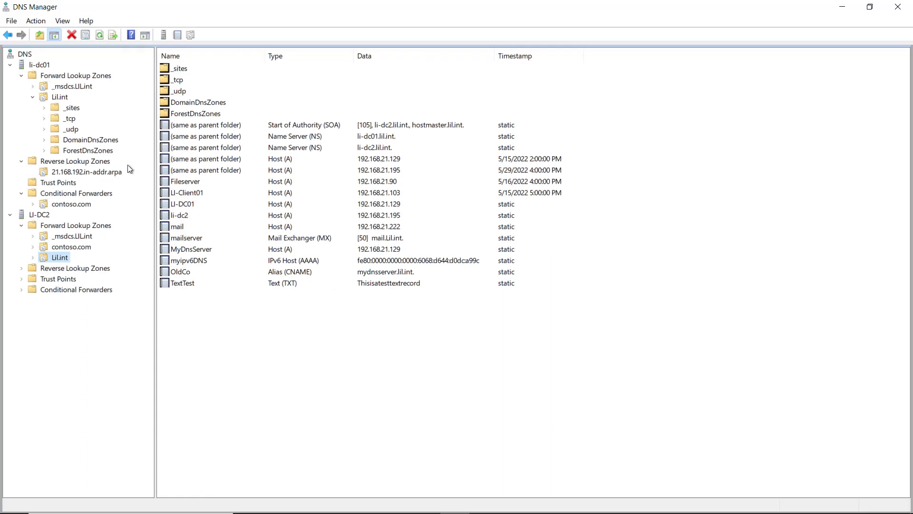
{"action": "left_click", "coordinate": [58, 97]}
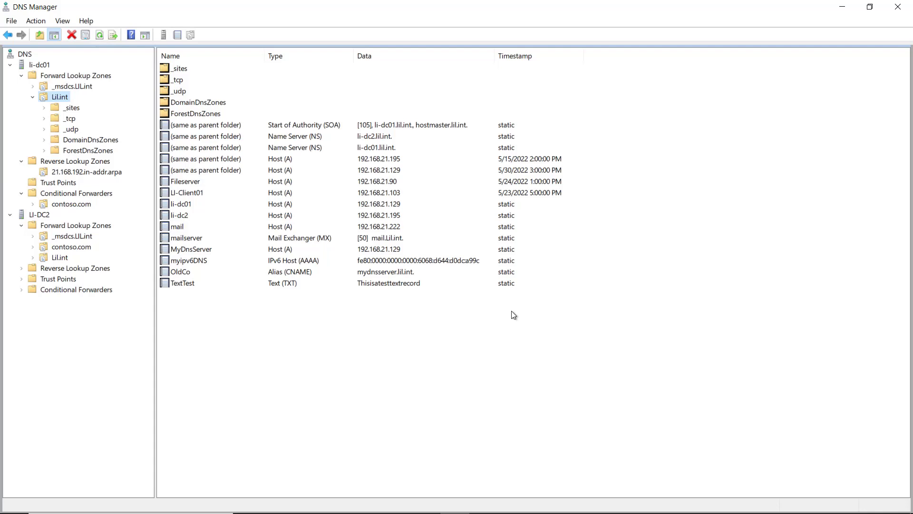
{"action": "left_click", "coordinate": [343, 323]}
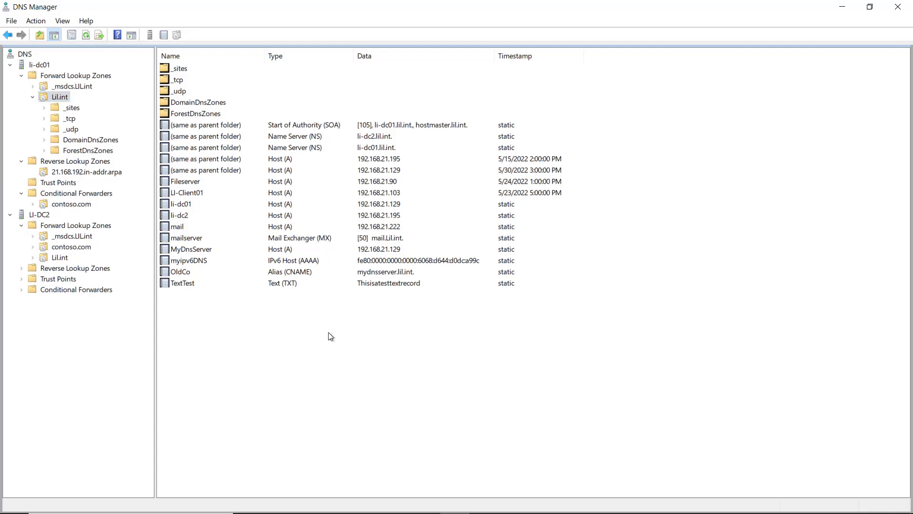